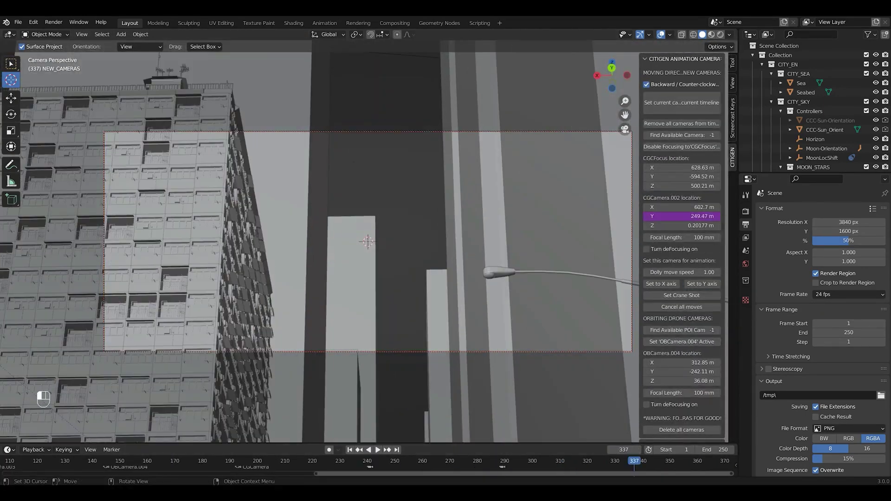
Swing the view around the block city, then look through the active scene camera
middle_drag(367, 242, 343, 64)
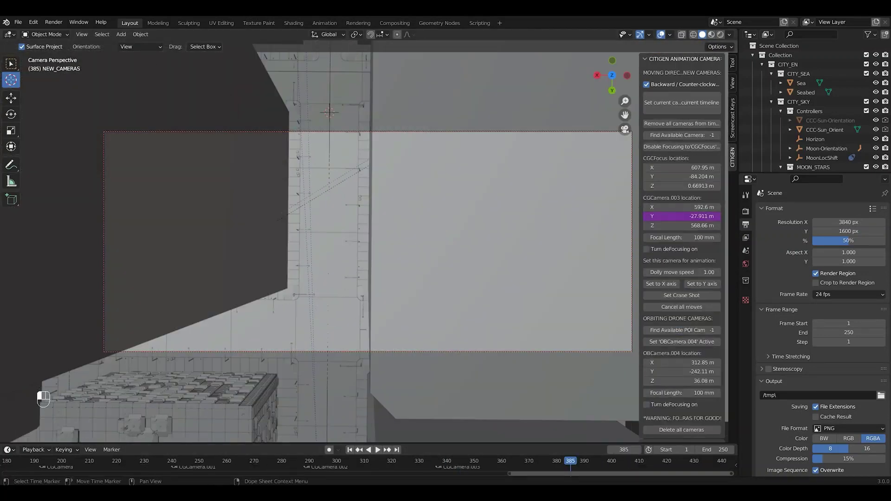
key(KP_0)
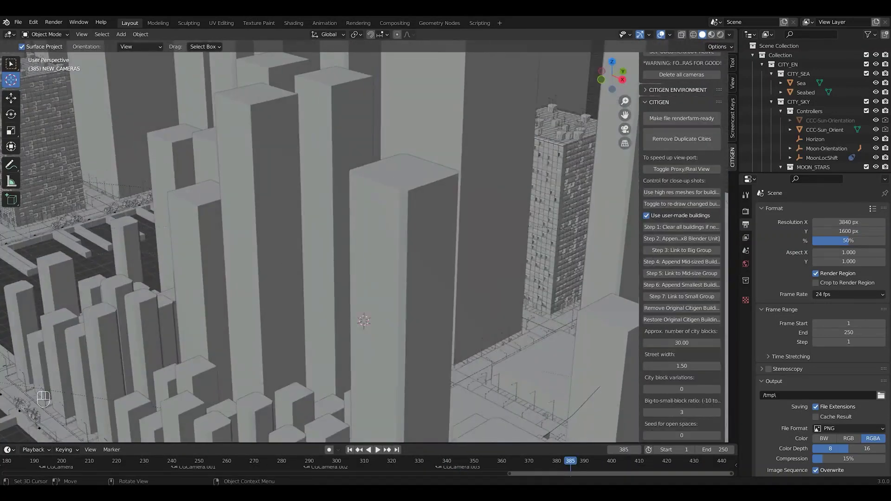
scroll(683, 244, up, 5)
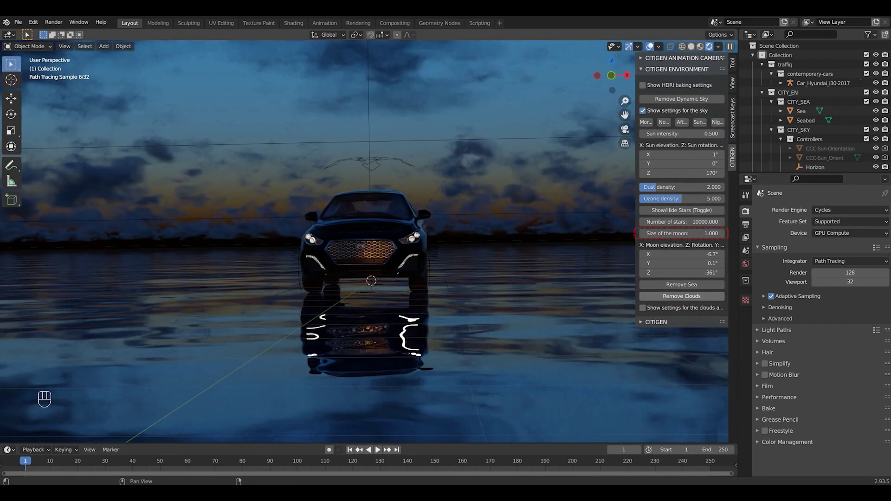
Turn off viewport overlays, set Moon Z rotation to -350° and Sun X to -2°
click(650, 46)
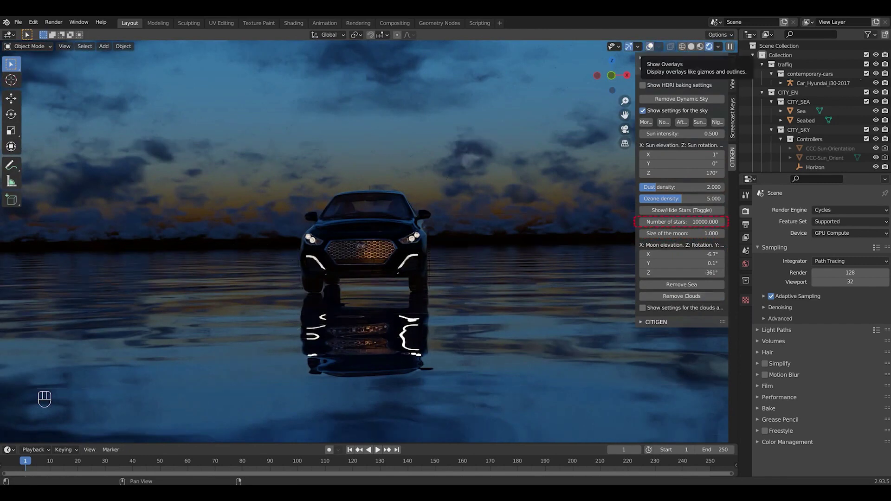
click(682, 273)
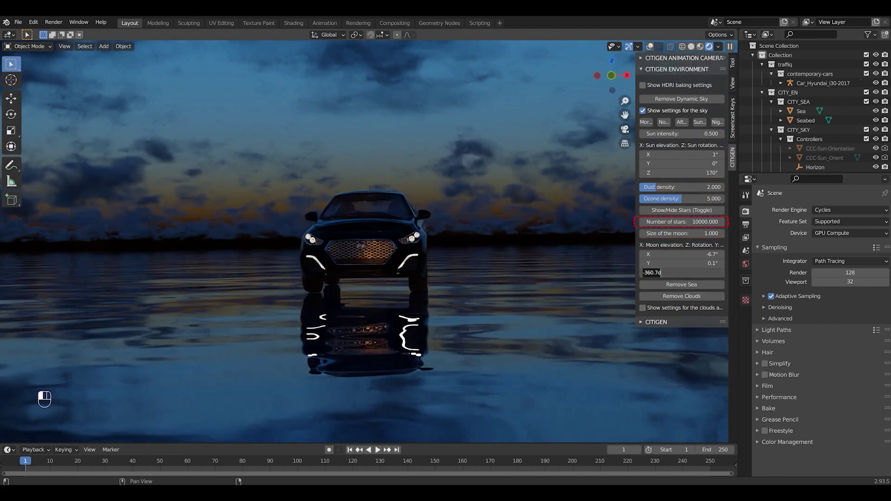
key(Return)
drag(682, 154, 665, 154)
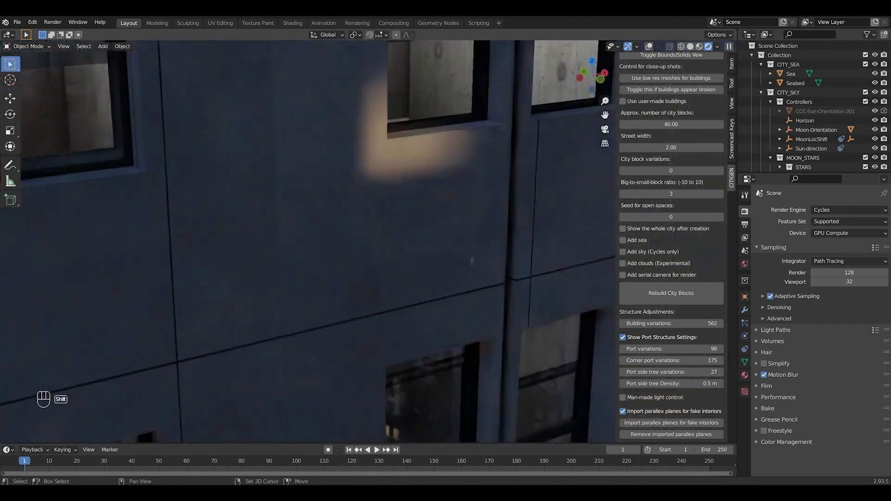
Orbit out and pan across the tall apartment facades and street-level buildings
shift+middle_drag(307, 244, 307, 209)
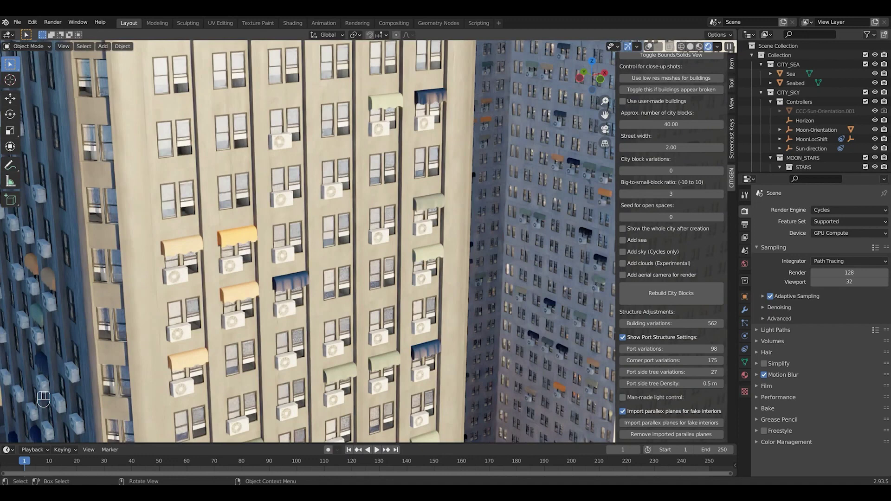
key(shift)
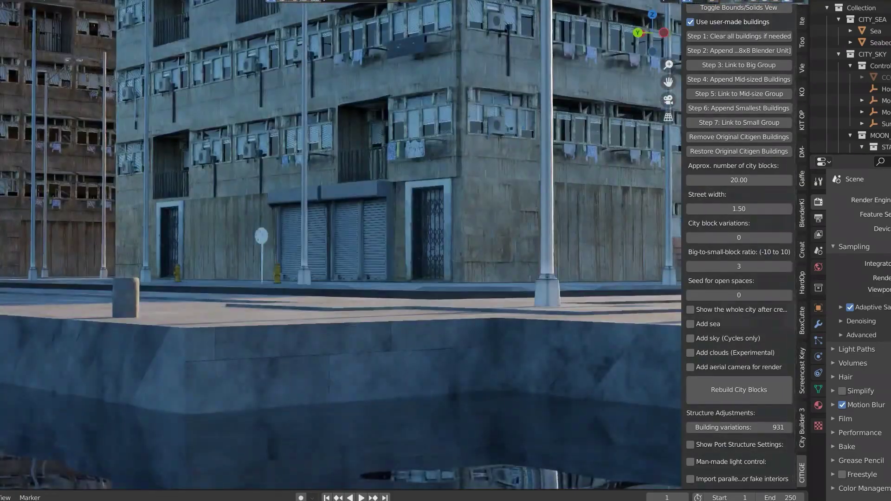
scroll(738, 251, up, 10)
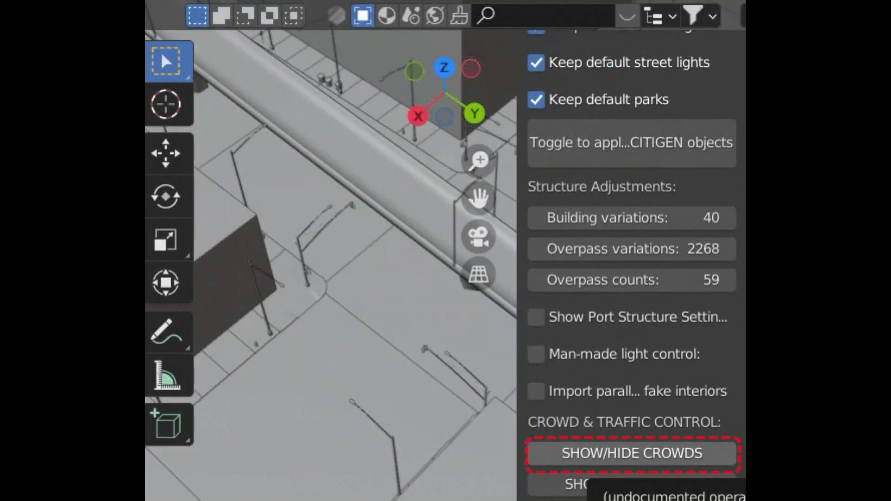
Show crowds with 200 pedestrians, trying scatter 1 and 2 before returning to 0.5
click(620, 456)
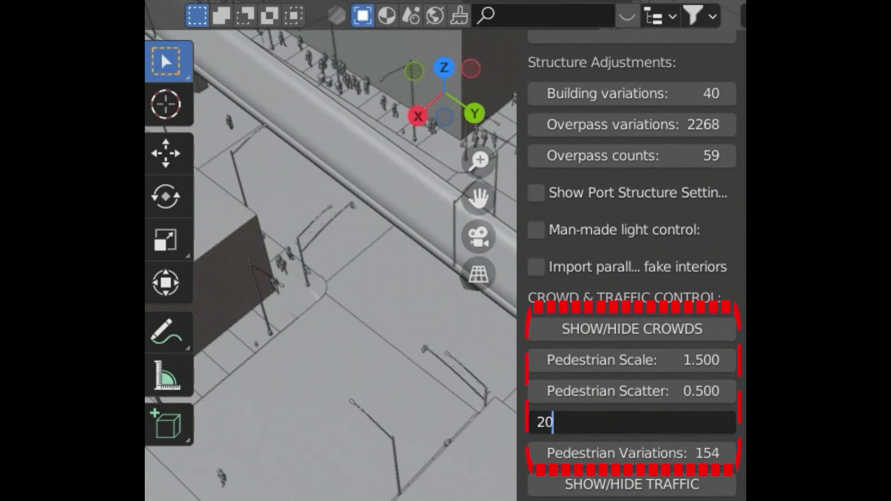
text(0)
key(Return)
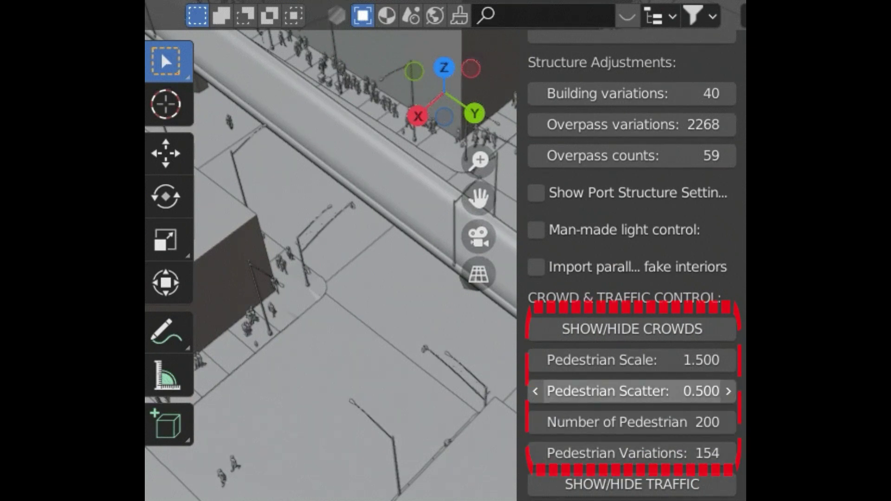
click(632, 391)
text(1)
key(Return)
click(632, 391)
text(2)
key(Return)
click(633, 390)
text(0.)
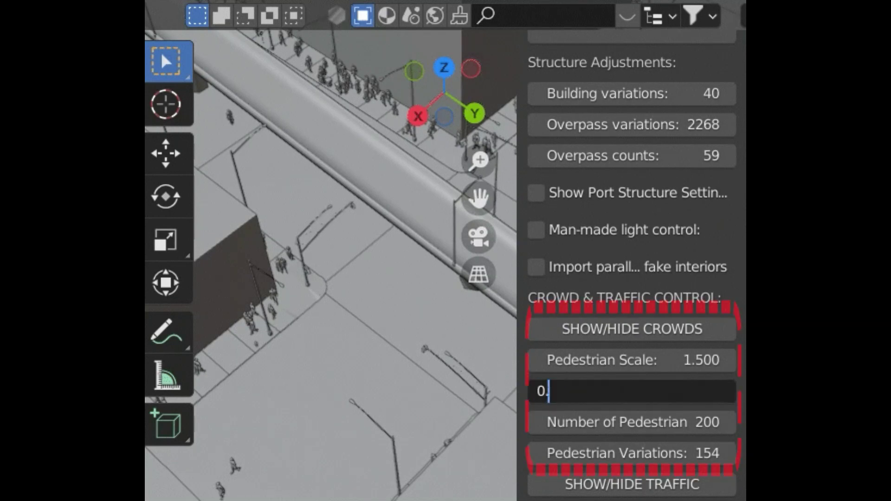
text(5)
key(Return)
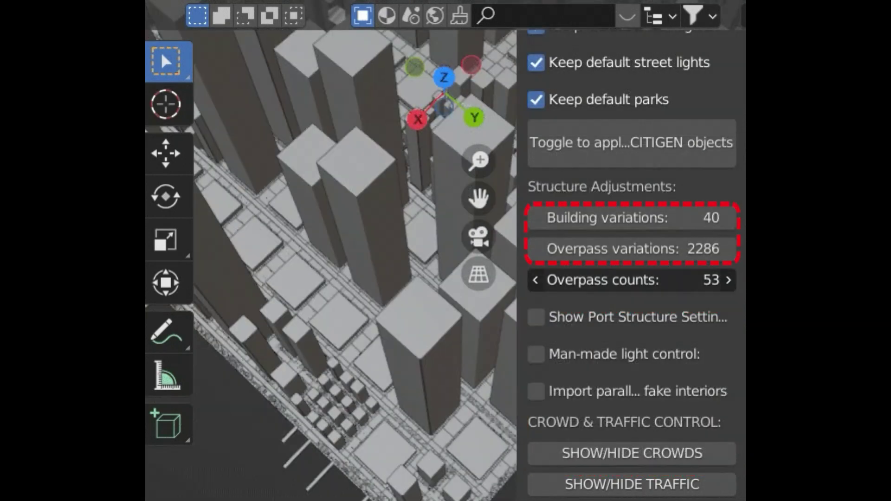
Vary the Overpass counts value so the city's overpass layout regenerates
mouse_move(632, 280)
mouse_down()
mouse_move(669, 279)
mouse_move(613, 279)
mouse_up()
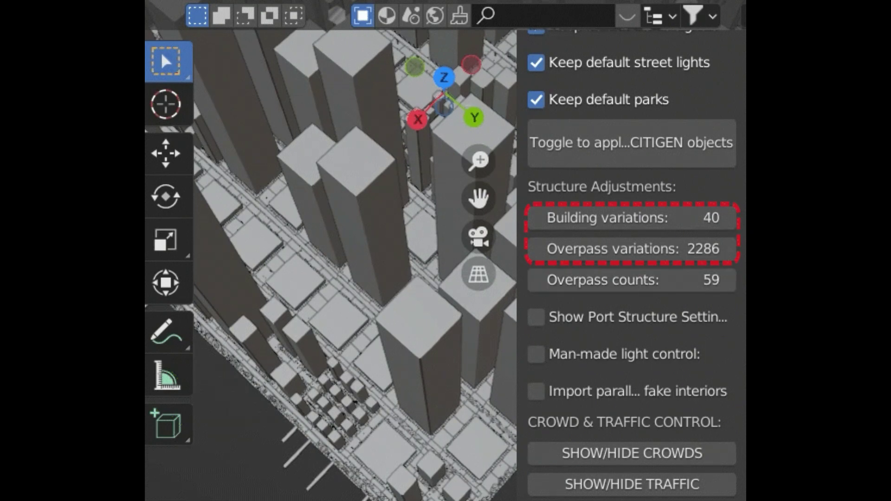